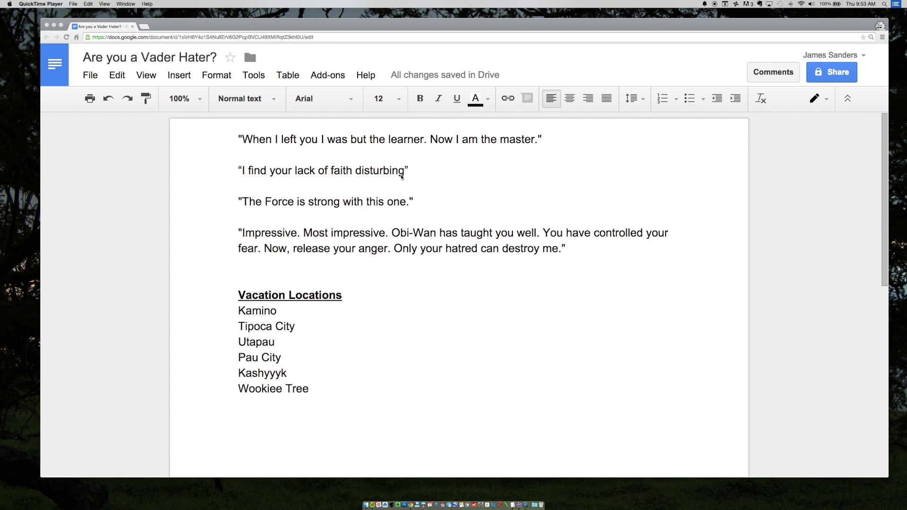
scroll(238, 137, "down", 1)
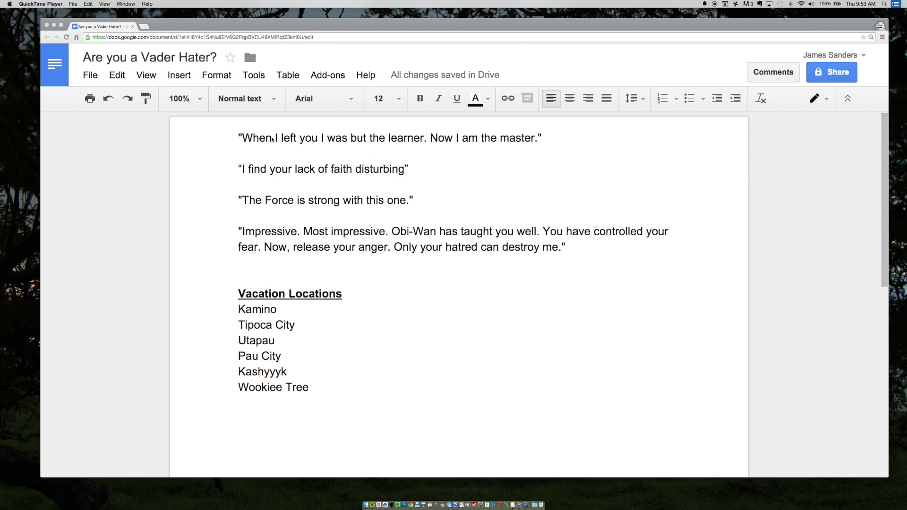
- Right-align the second quote, "I find your lack of faith disturbing", leaving the others left-aligned
left_click(269, 185)
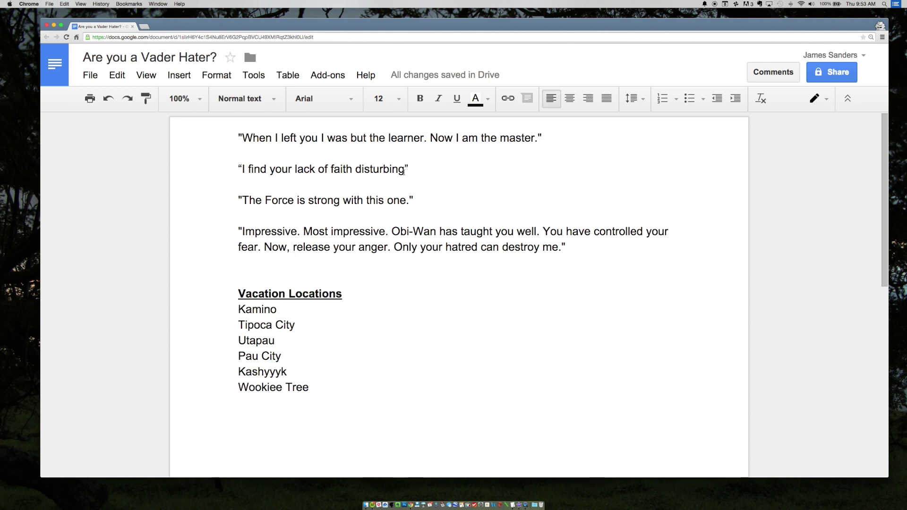
left_click_drag(410, 169, 226, 168)
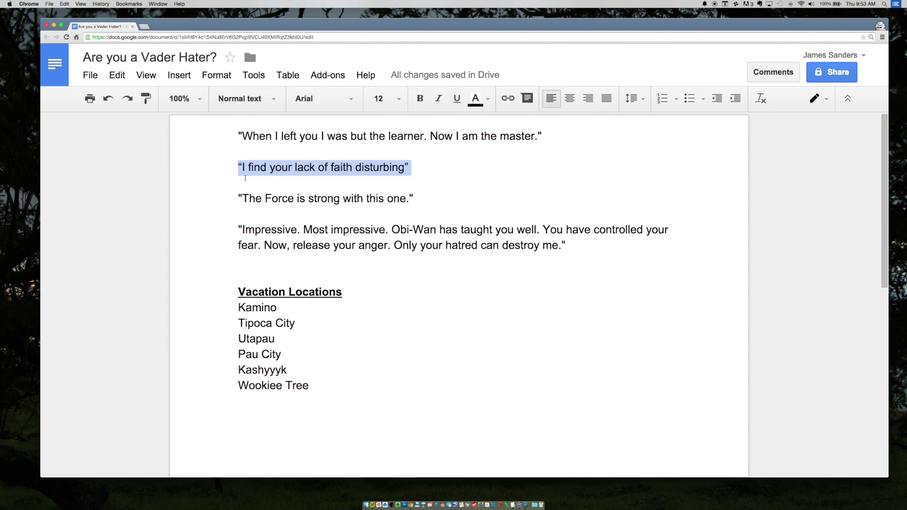
scroll(454, 284, "down", 1)
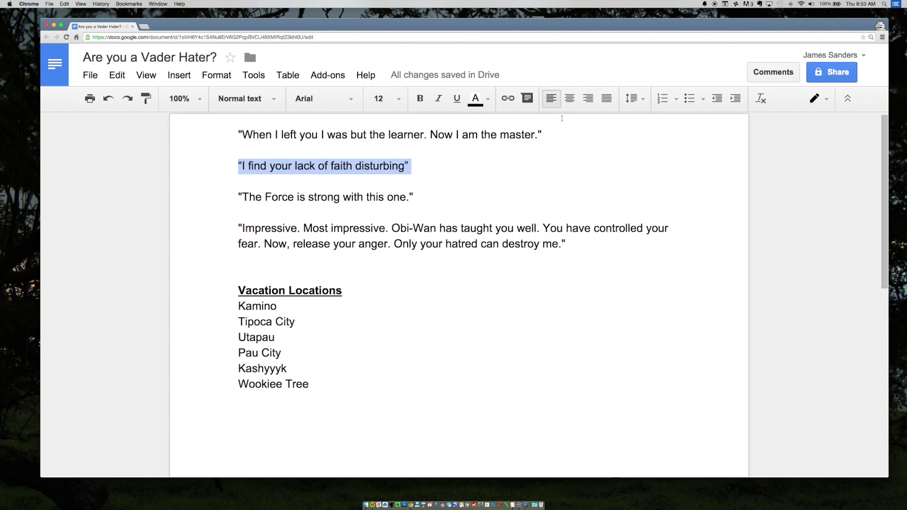
scroll(495, 145, "up", 1)
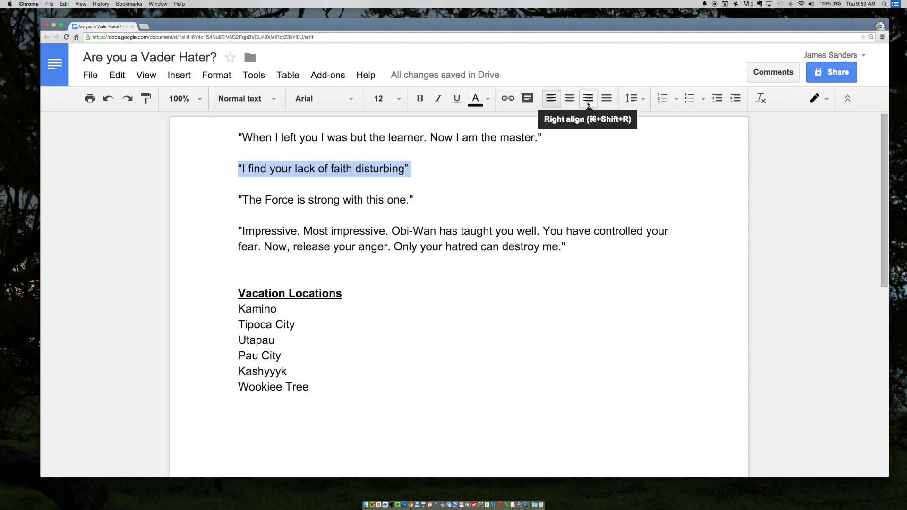
left_click(588, 99)
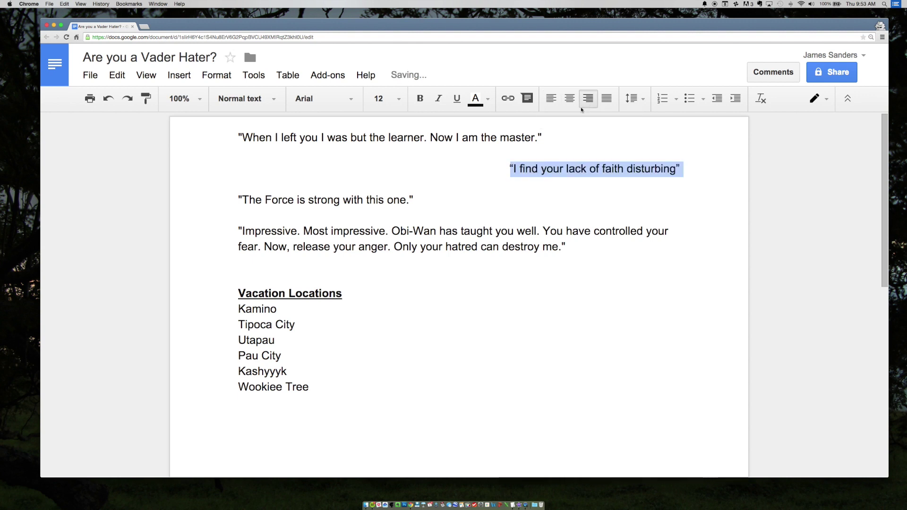
left_click(456, 169)
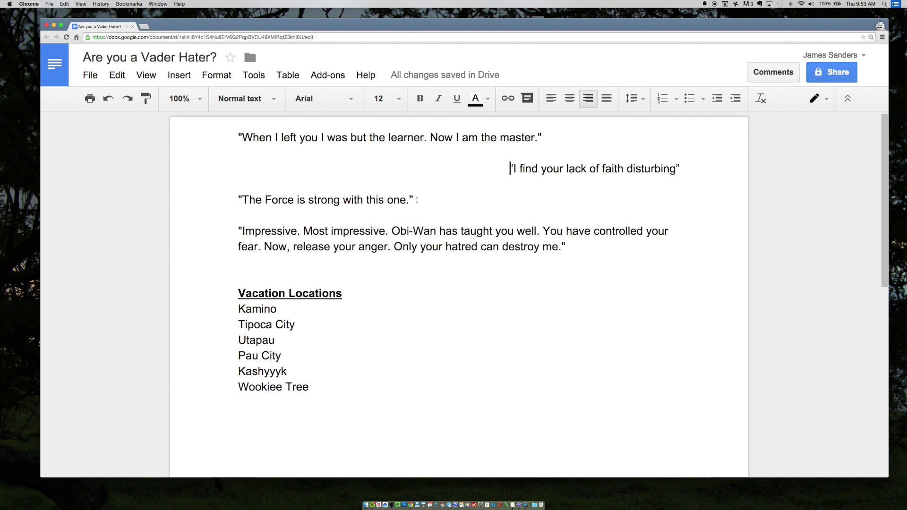
left_click(416, 200)
- Center the third quote, "The Force is strong with this one.", on the page
left_click_drag(416, 200, 238, 200)
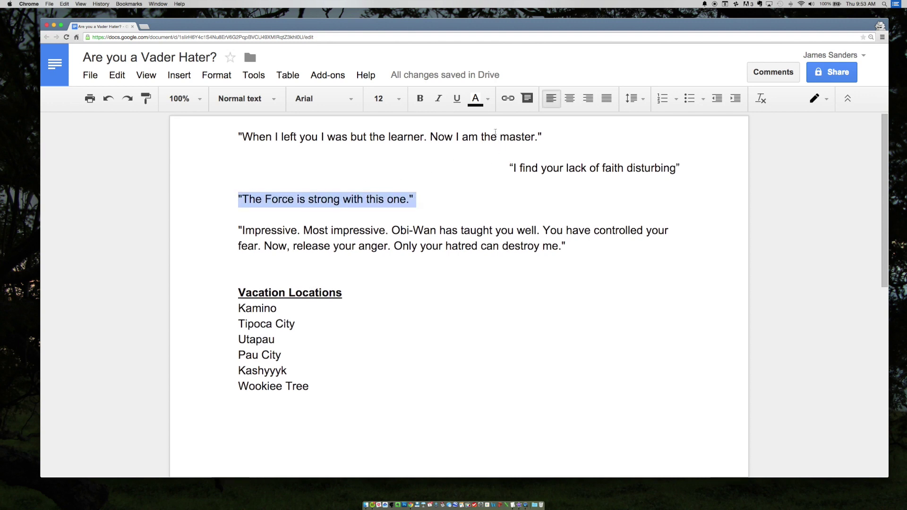
left_click(570, 99)
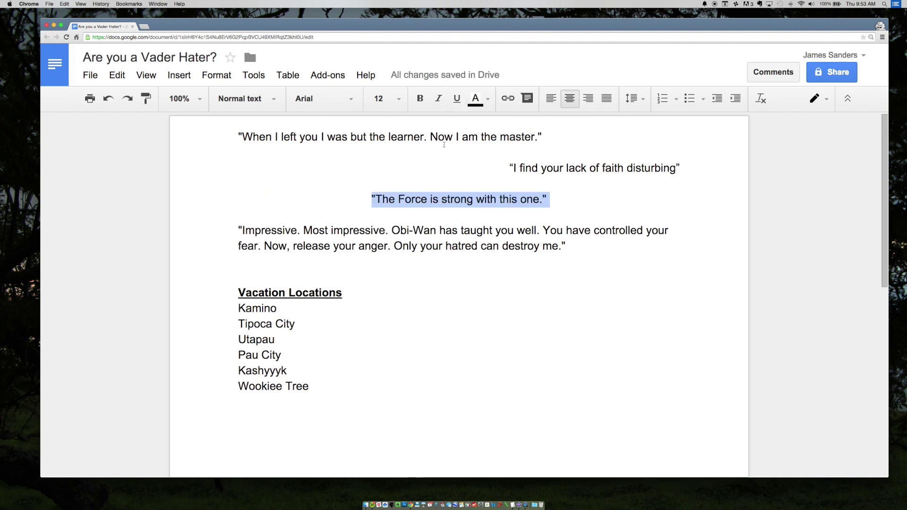
scroll(397, 172, "down", 1)
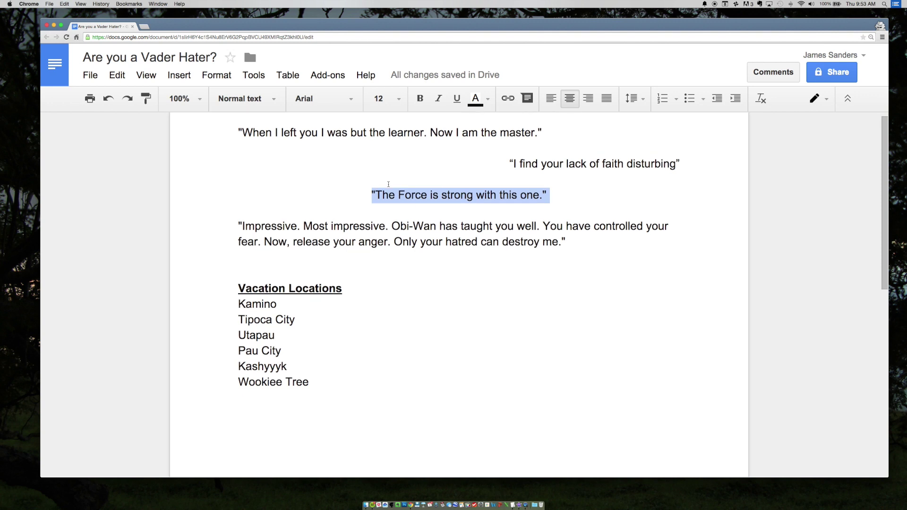
scroll(389, 185, "down", 2)
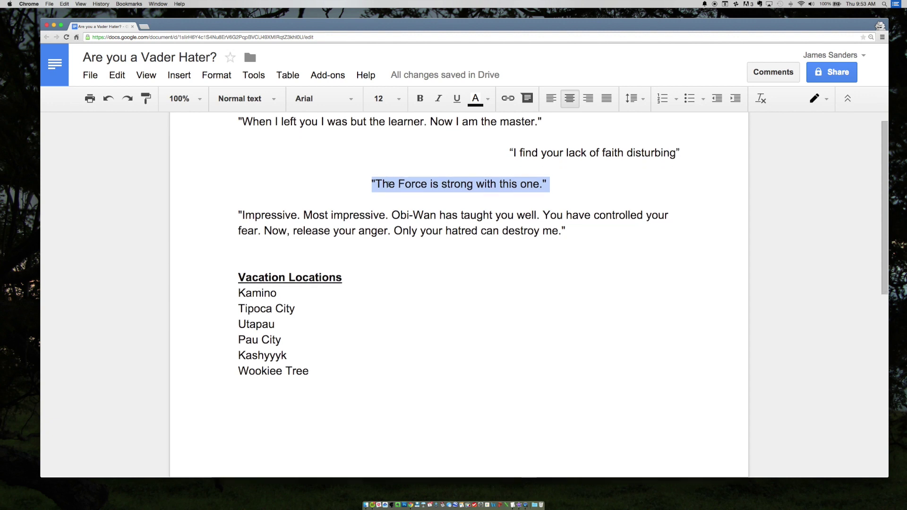
left_click(352, 238)
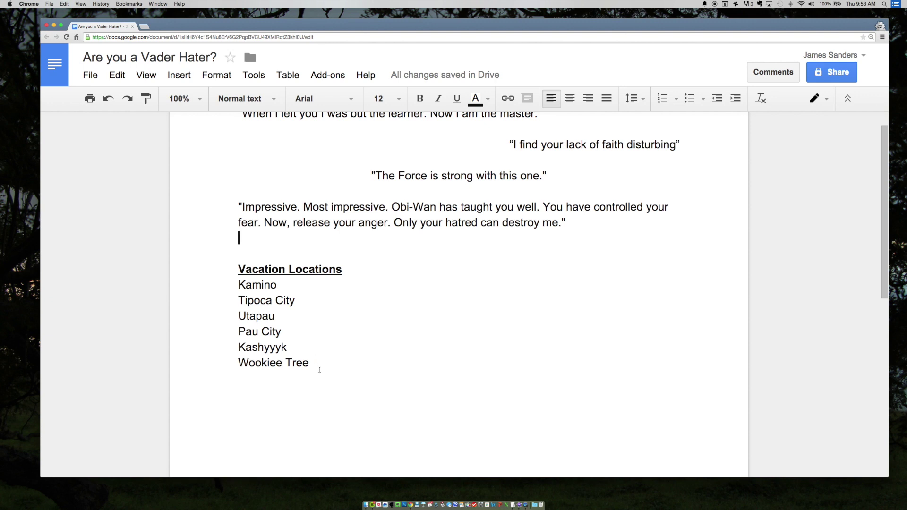
left_click_drag(311, 363, 239, 287)
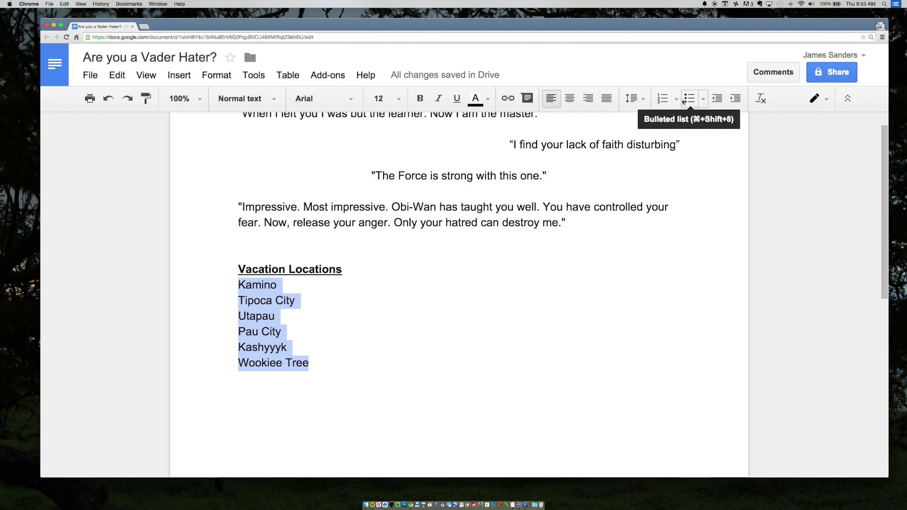
- Make the six vacation locations a numbered list, then switch it to bullets
left_click(660, 99)
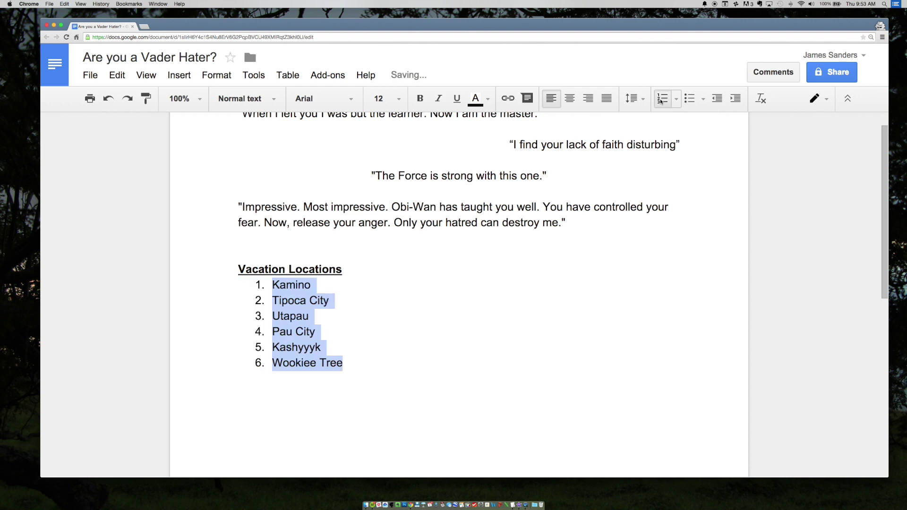
left_click(689, 98)
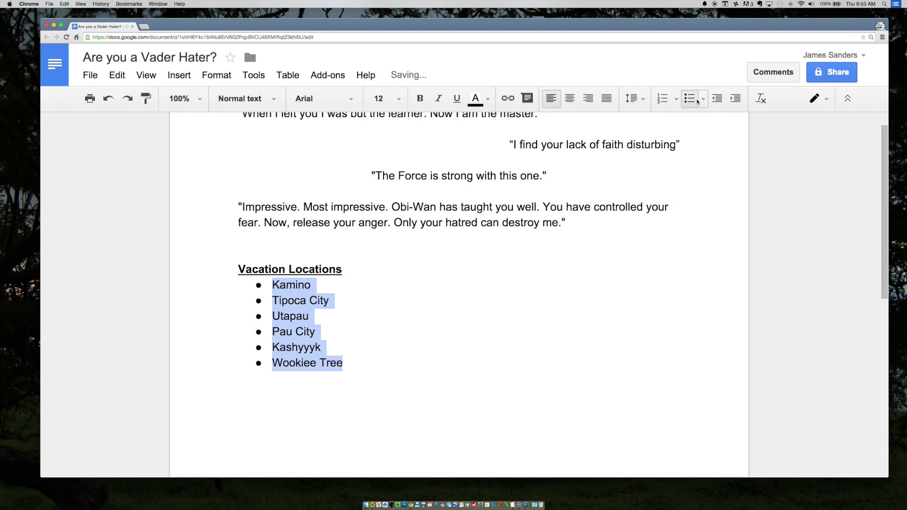
- Give the locations checkbox bullets, then switch them to the nested 1., a., i. numbering style
left_click(704, 99)
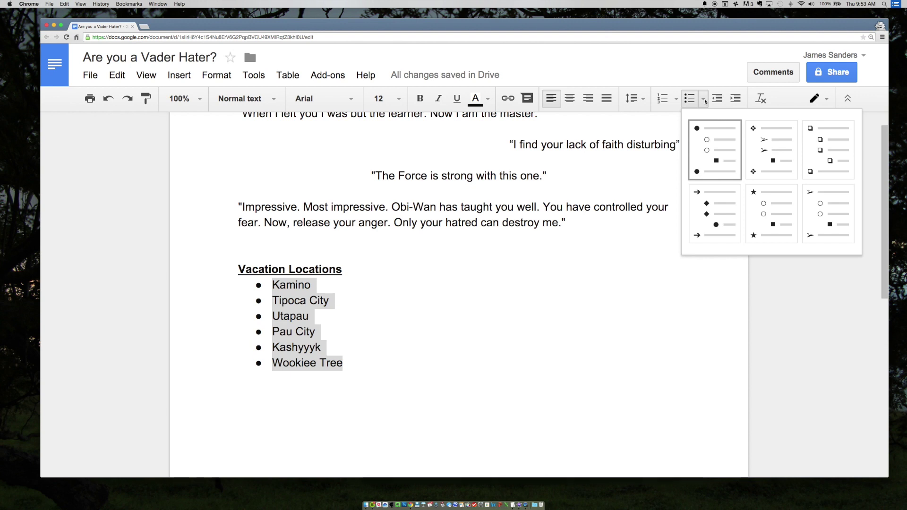
left_click(811, 162)
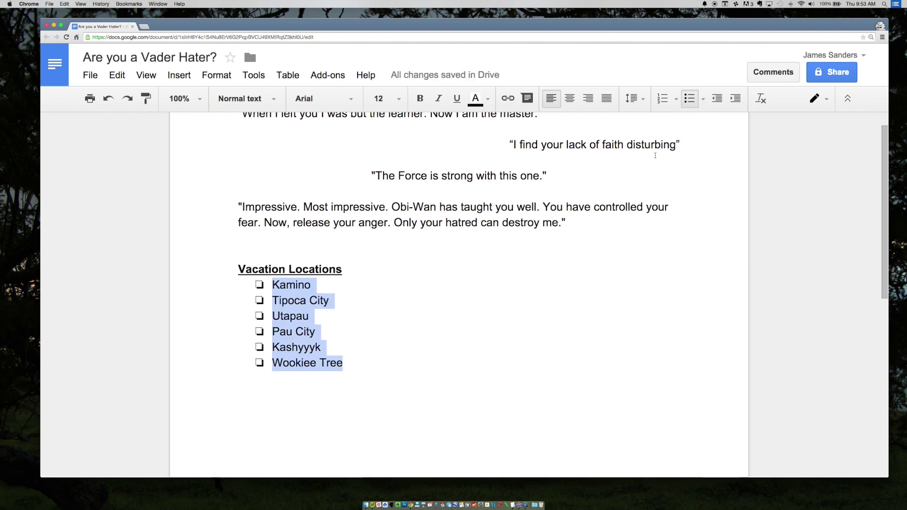
left_click(677, 98)
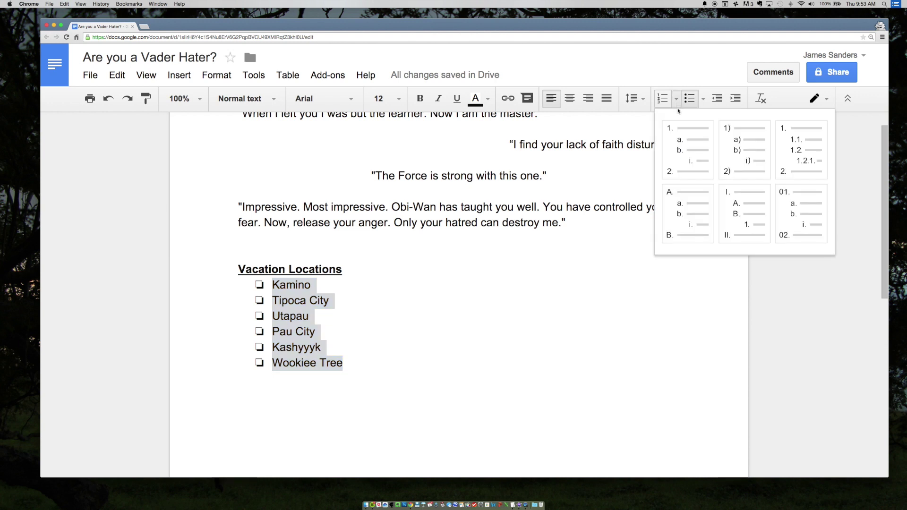
left_click(696, 139)
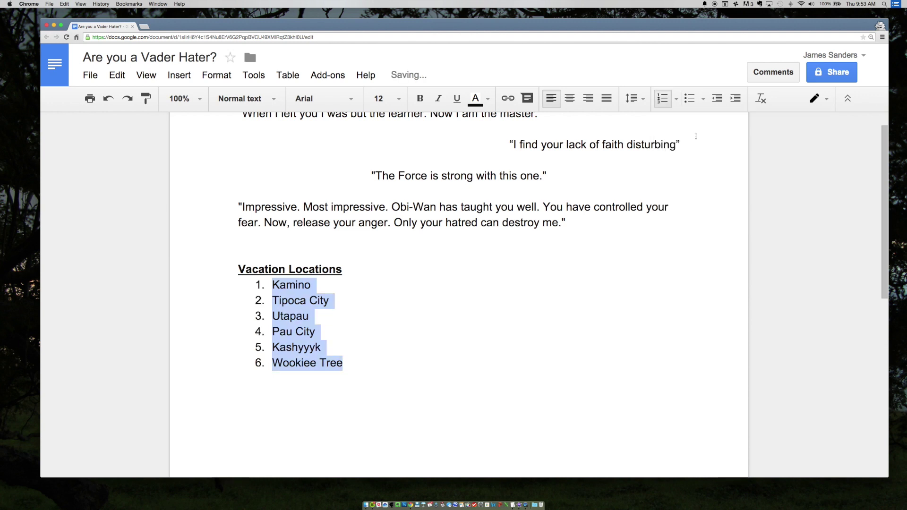
left_click(393, 296)
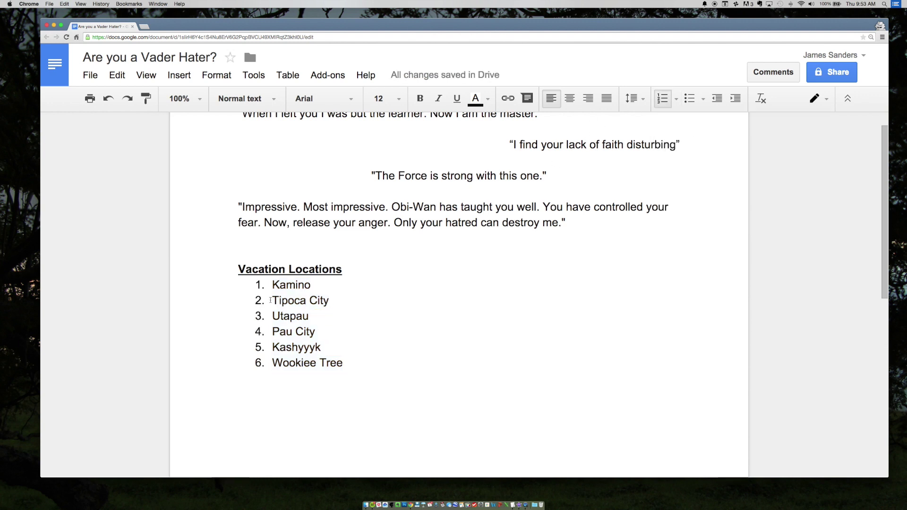
- Indent Tipoca City to sub-item a. under Kamino and Utapau to i. beneath it
left_click(271, 300)
key("Tab")
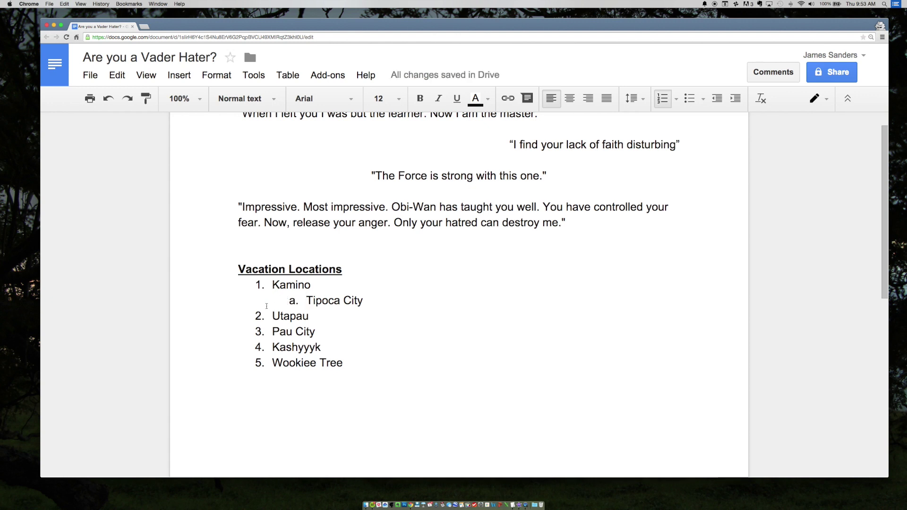
key("Tab")
key("Tab")
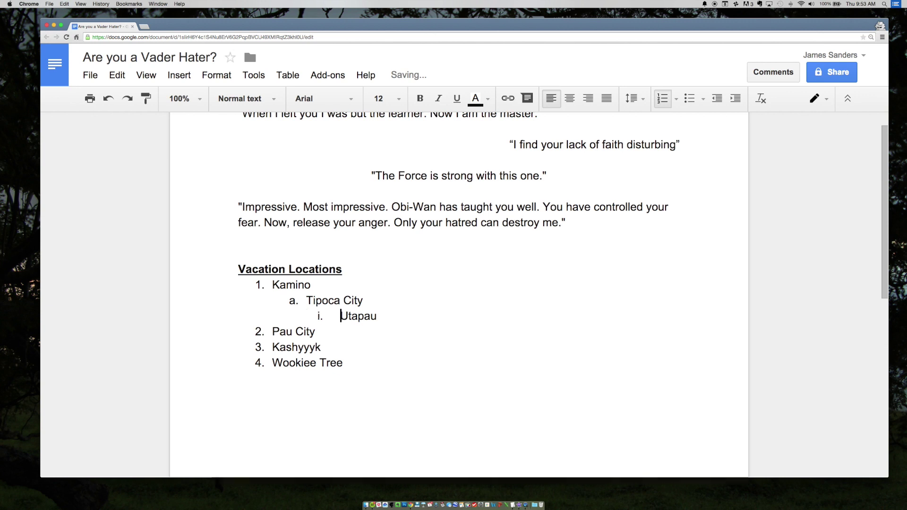